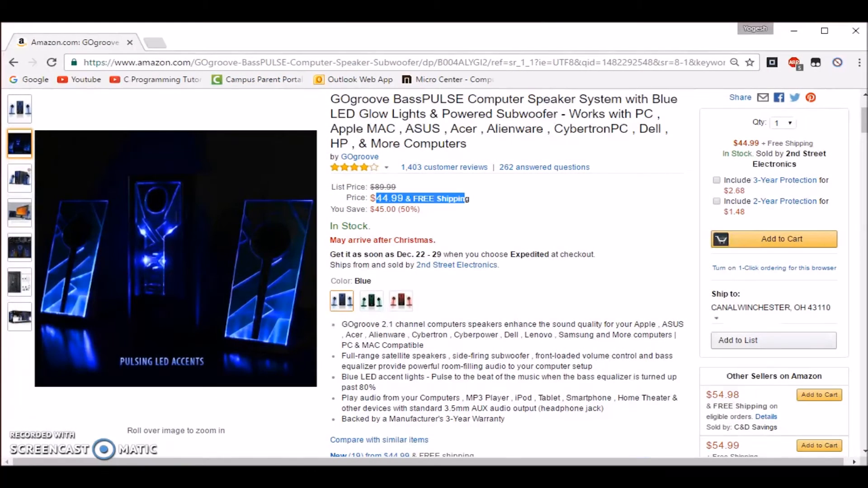
Clear the $44.99 price highlight and select the GOgroove BassPULSE product title text instead
left_click(489, 198)
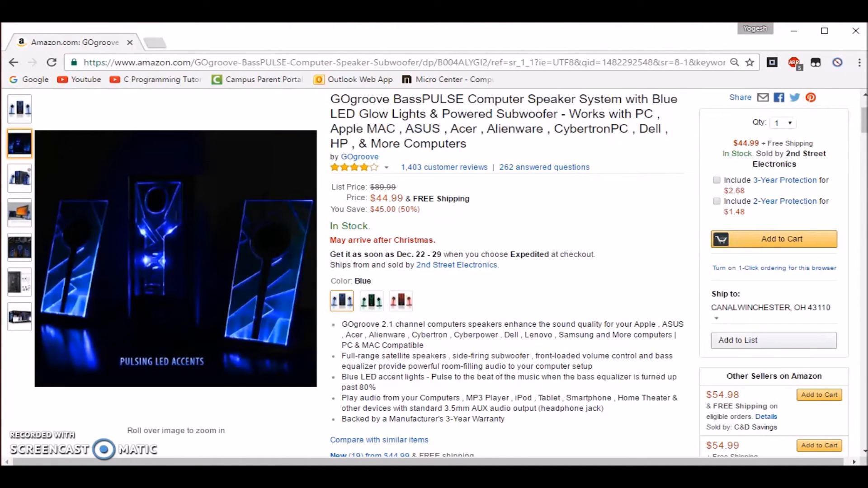
mouse_move(330, 99)
left_mouse_down()
mouse_move(531, 129)
mouse_move(668, 129)
left_mouse_up()
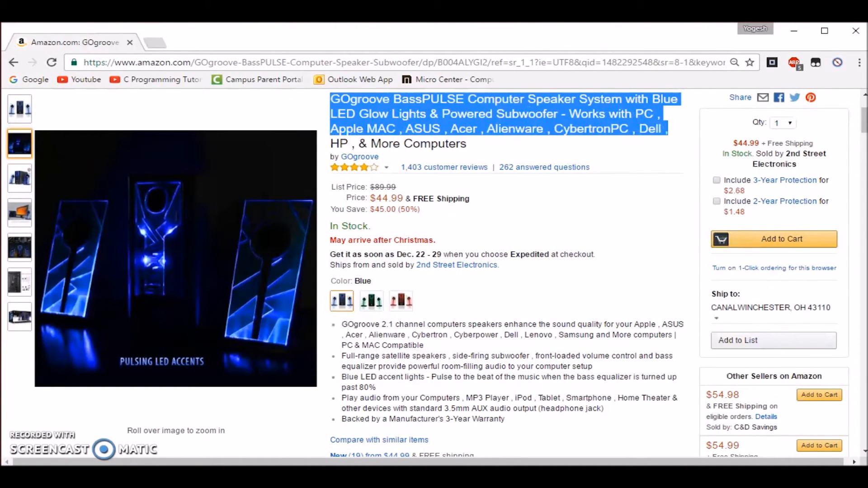